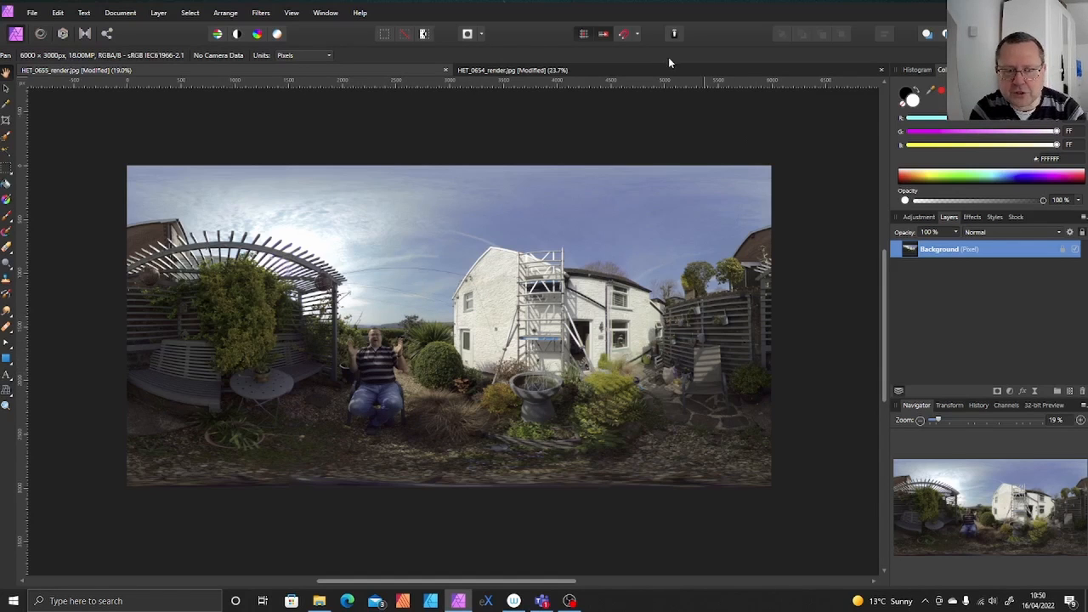
Step: Copy the HET_0654_render.jpg image and paste it as a new layer above the background in HET_0655_render.jpg
click(614, 73)
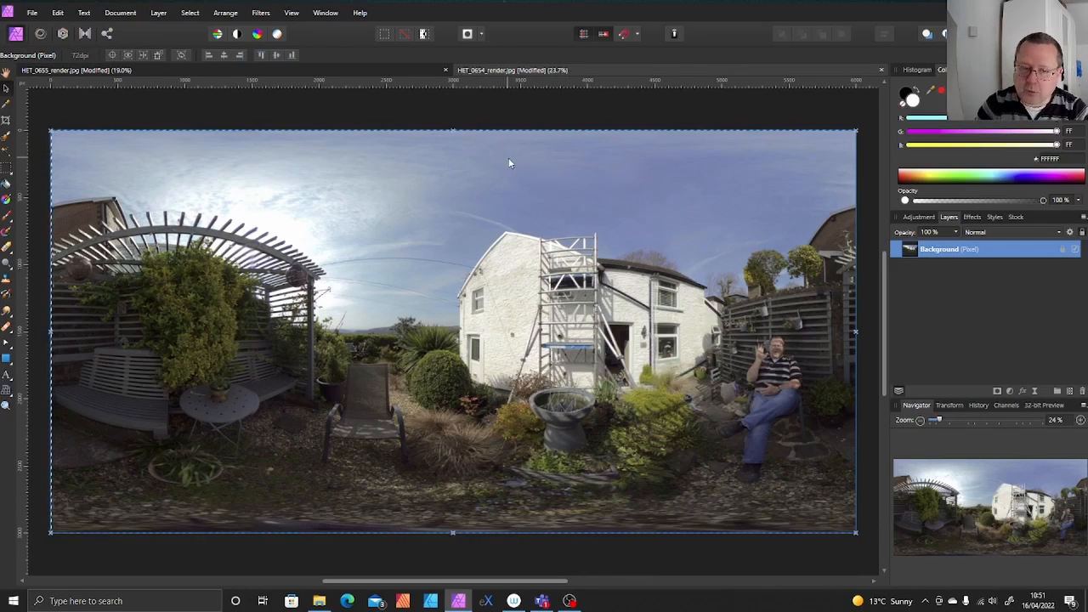
click(357, 69)
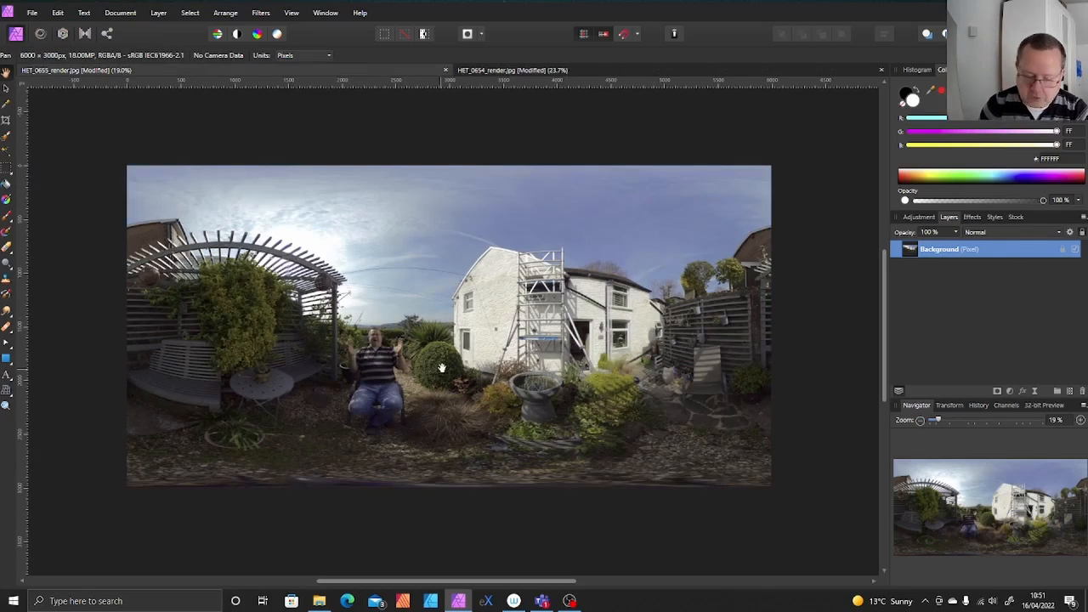
key(ctrl+v)
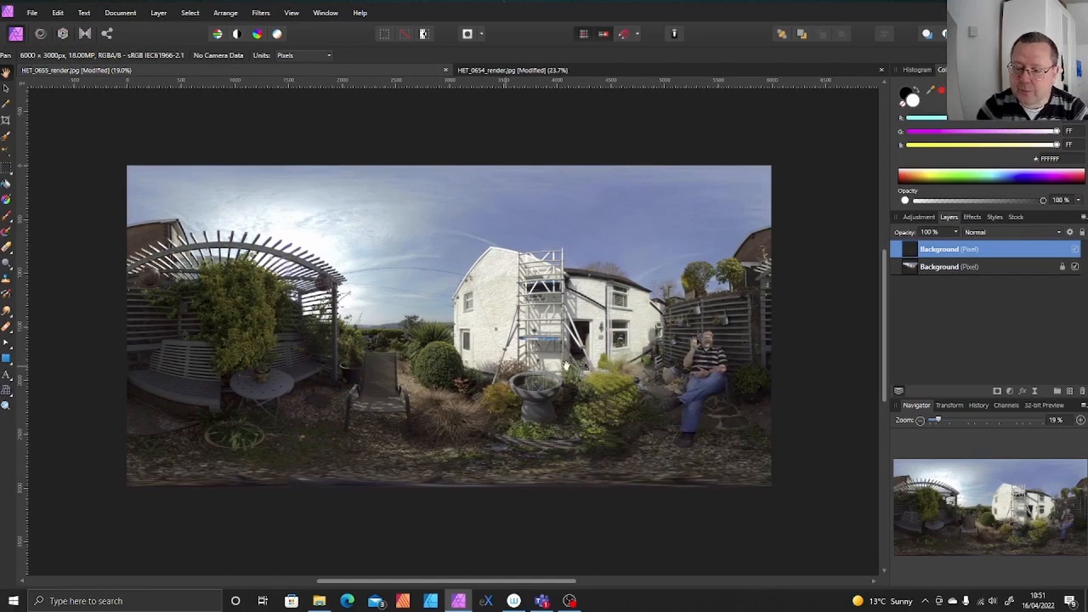
double_click(931, 250)
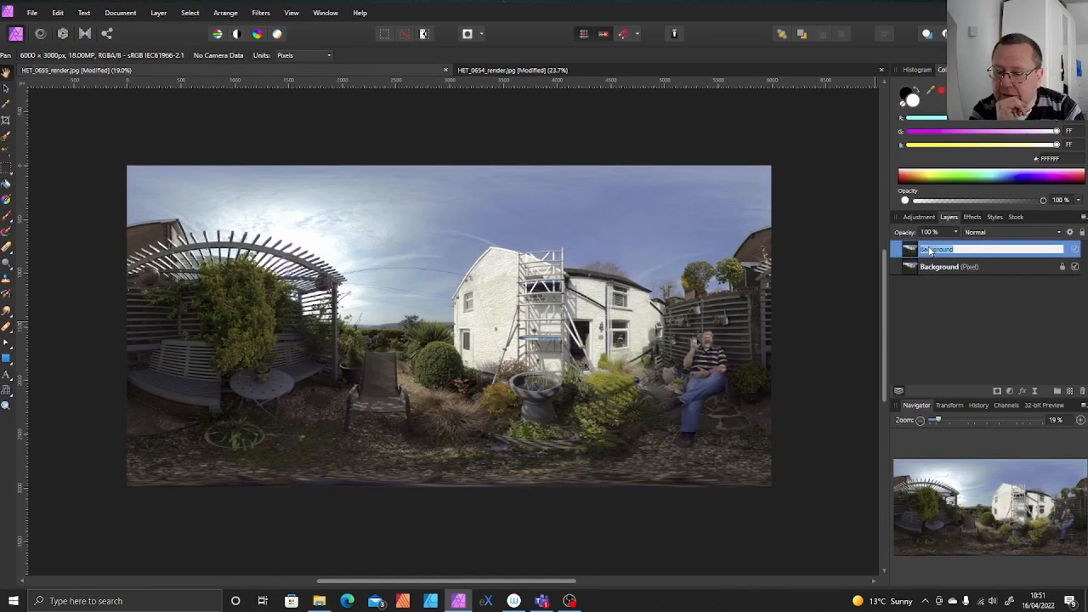
Step: Toggle the pasted layer's visibility repeatedly to compare the two garden shots, leaving the layer visible
click(1075, 249)
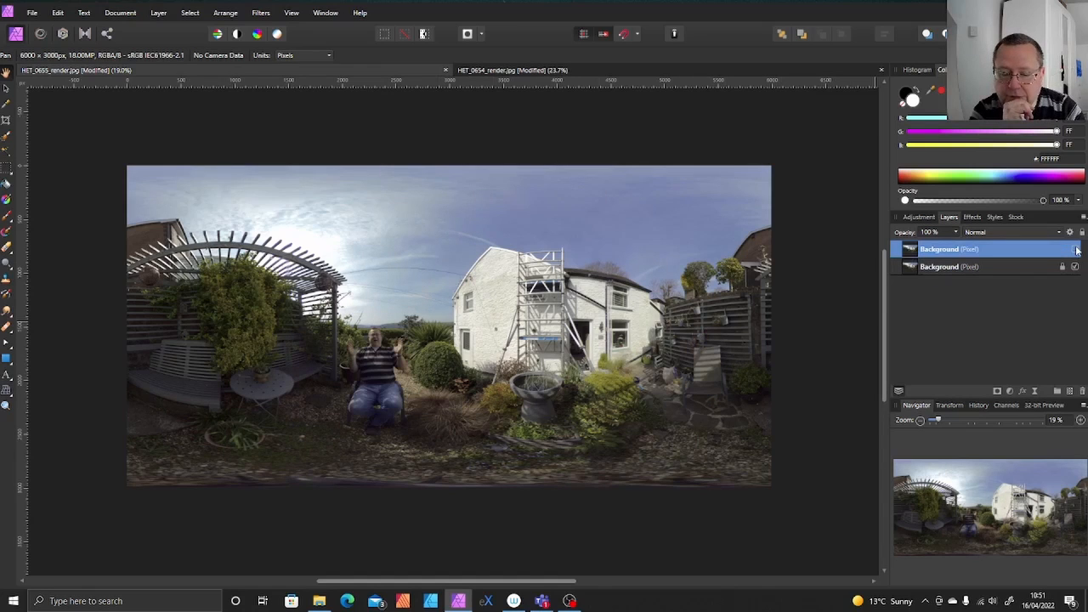
click(1076, 249)
click(1076, 249)
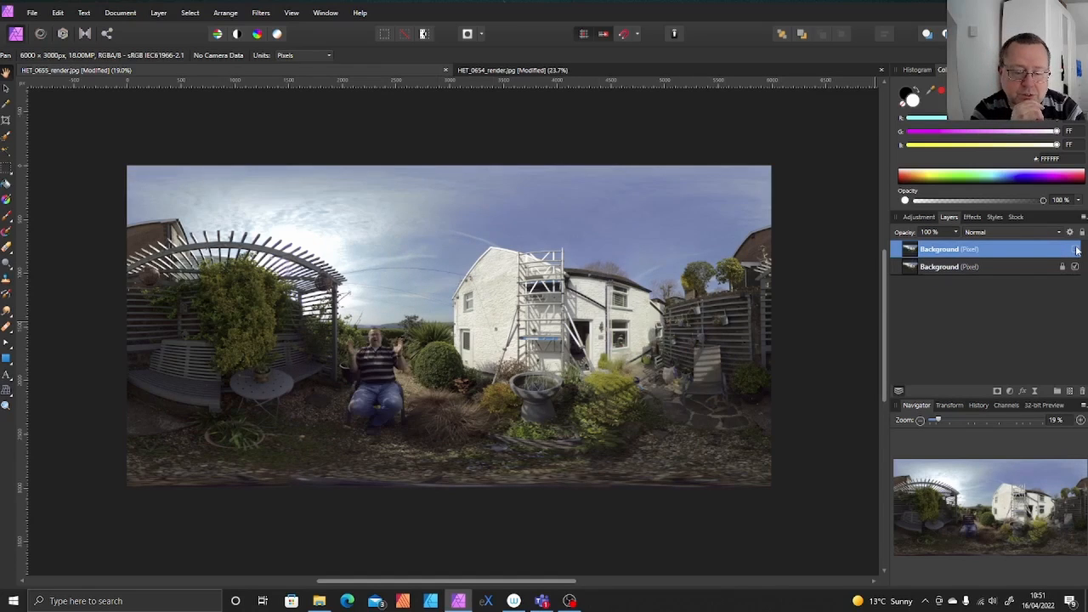
click(1076, 249)
click(1076, 249)
click(1076, 249)
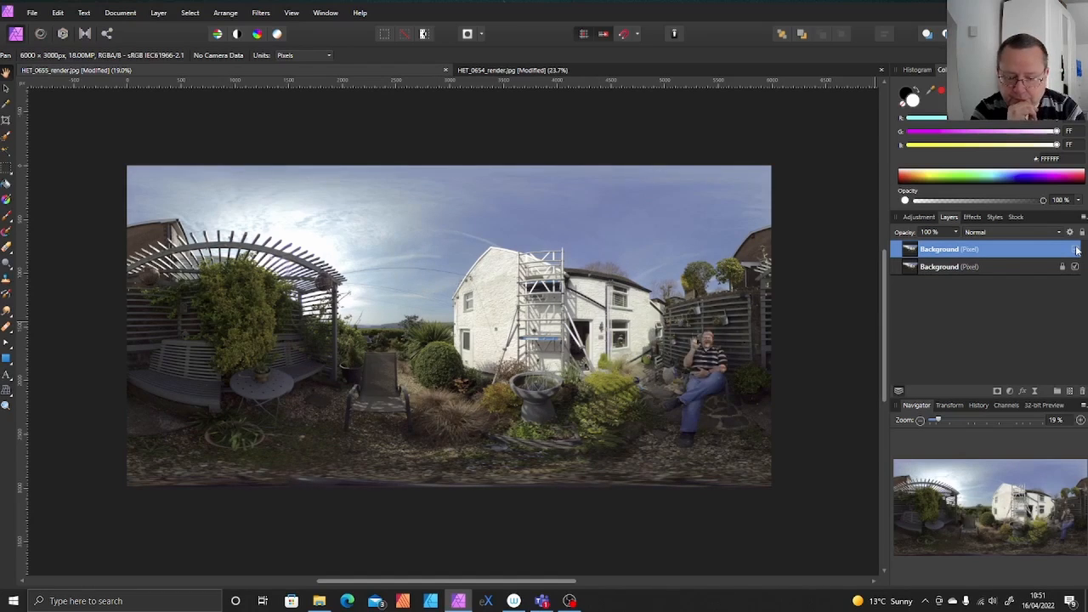
click(1076, 249)
click(1076, 249)
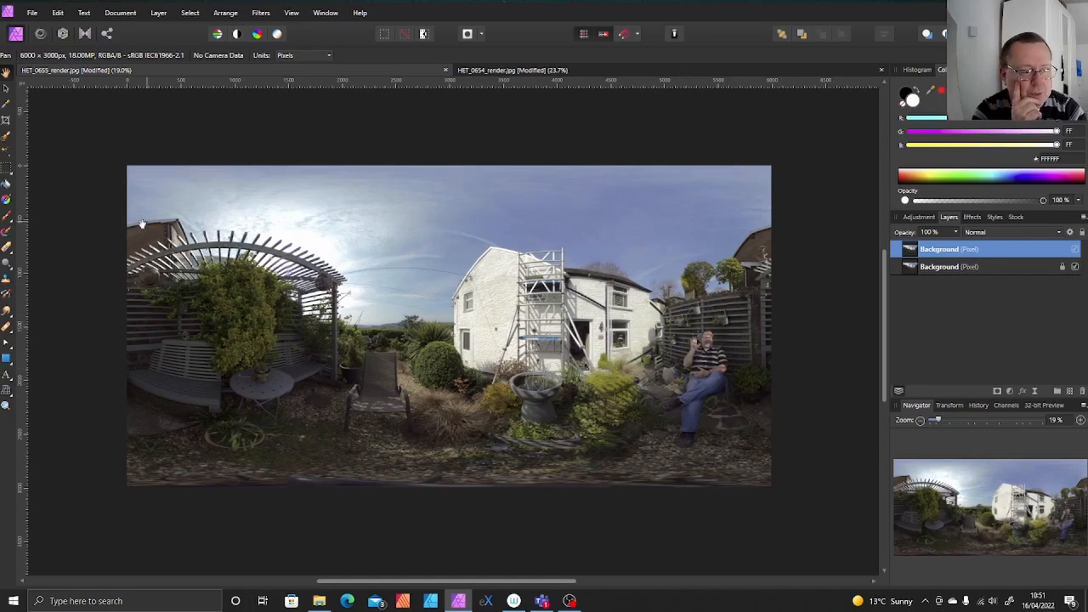
Step: Erase the seated man beside the fence from the pasted layer with a large eraser of about 820 px, and merge the layer down
click(5, 248)
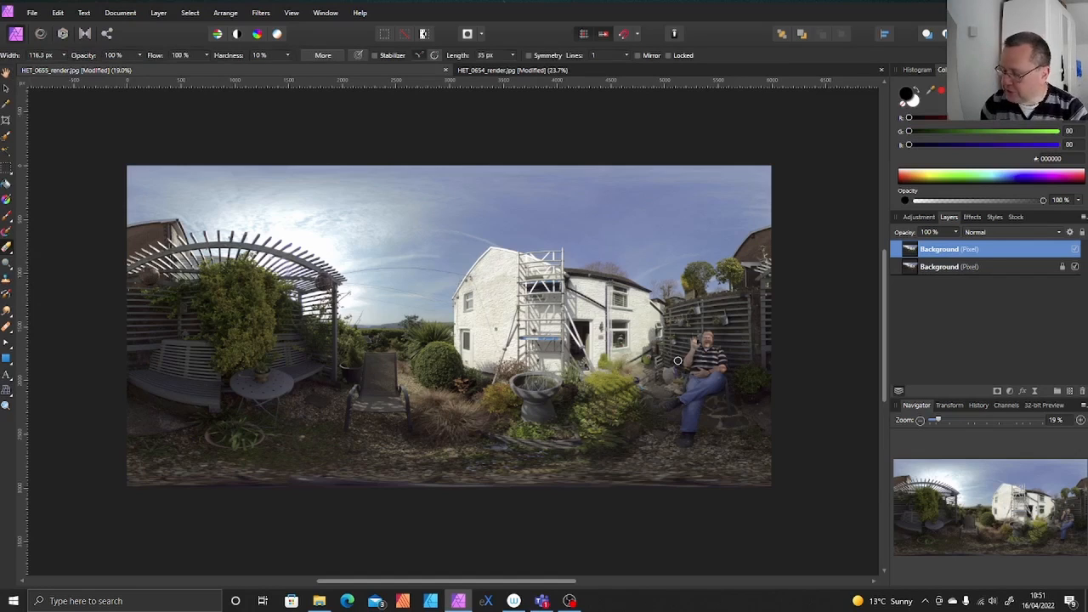
key(bracketright)
key(bracketright)
key(bracketright)
key(bracketright)
key(bracketright)
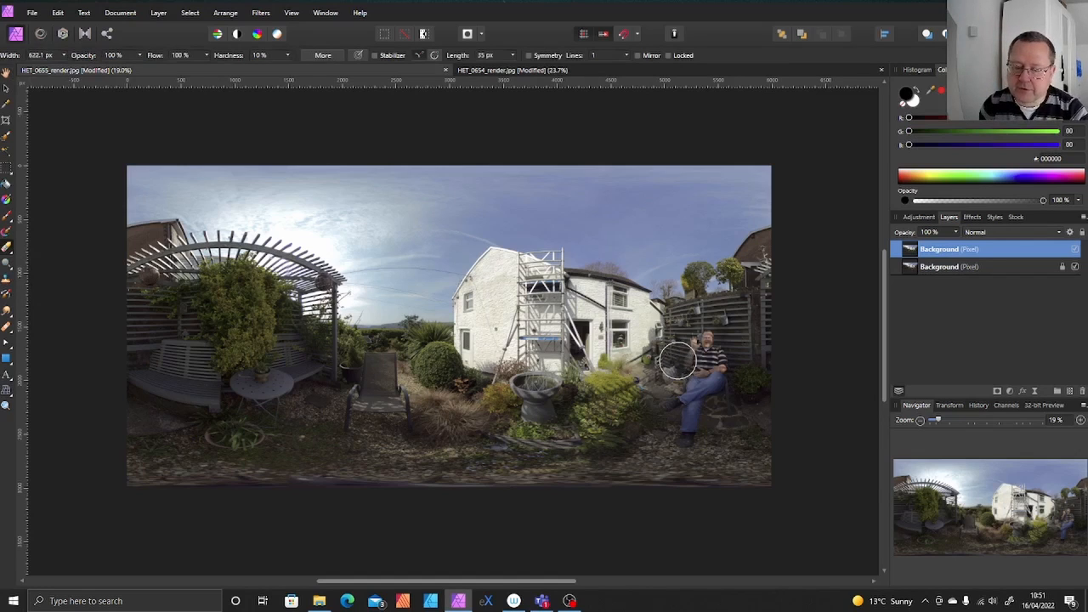
mouse_move(686, 357)
mouse_down()
mouse_move(705, 350)
mouse_move(692, 347)
mouse_move(702, 365)
mouse_move(691, 374)
mouse_move(709, 383)
mouse_move(690, 433)
mouse_move(680, 382)
mouse_move(708, 364)
mouse_move(721, 405)
mouse_move(701, 389)
mouse_up()
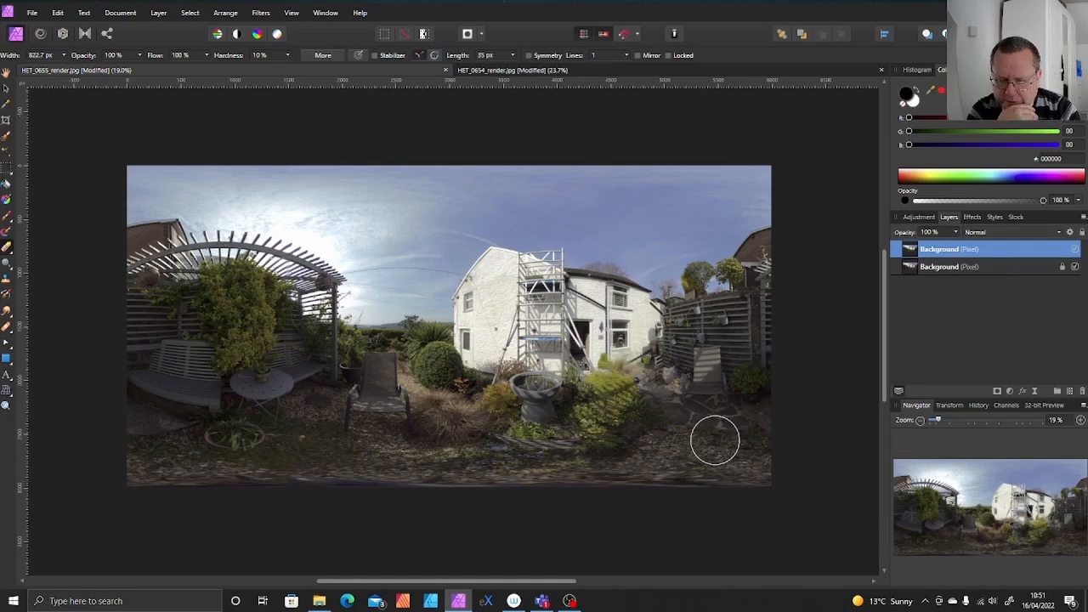
mouse_move(715, 440)
mouse_down()
mouse_move(680, 419)
mouse_move(686, 369)
mouse_move(717, 363)
mouse_move(728, 408)
mouse_up()
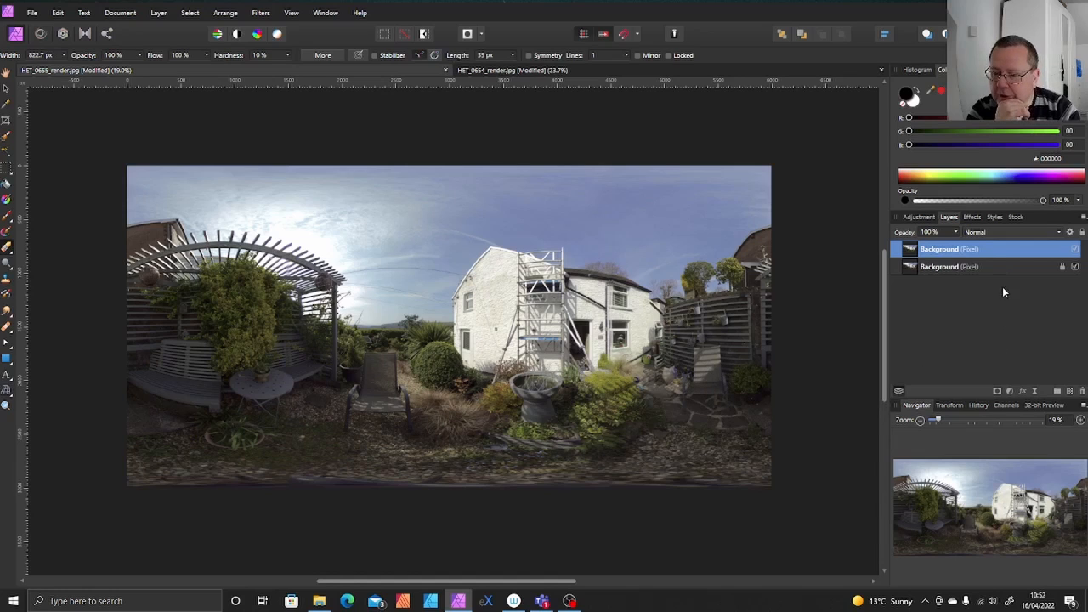
right_click(988, 256)
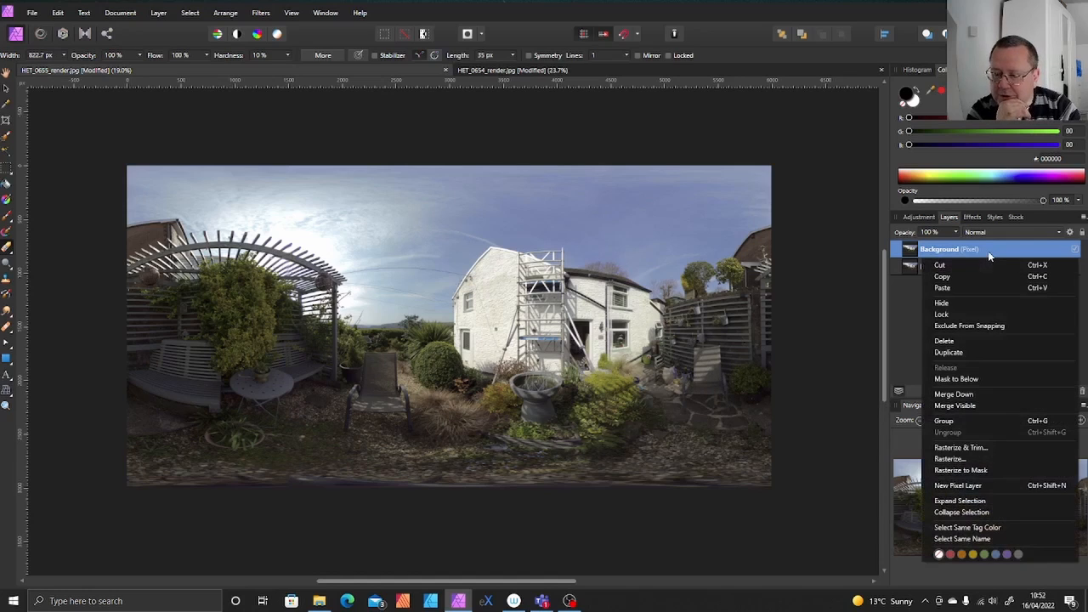
click(1004, 395)
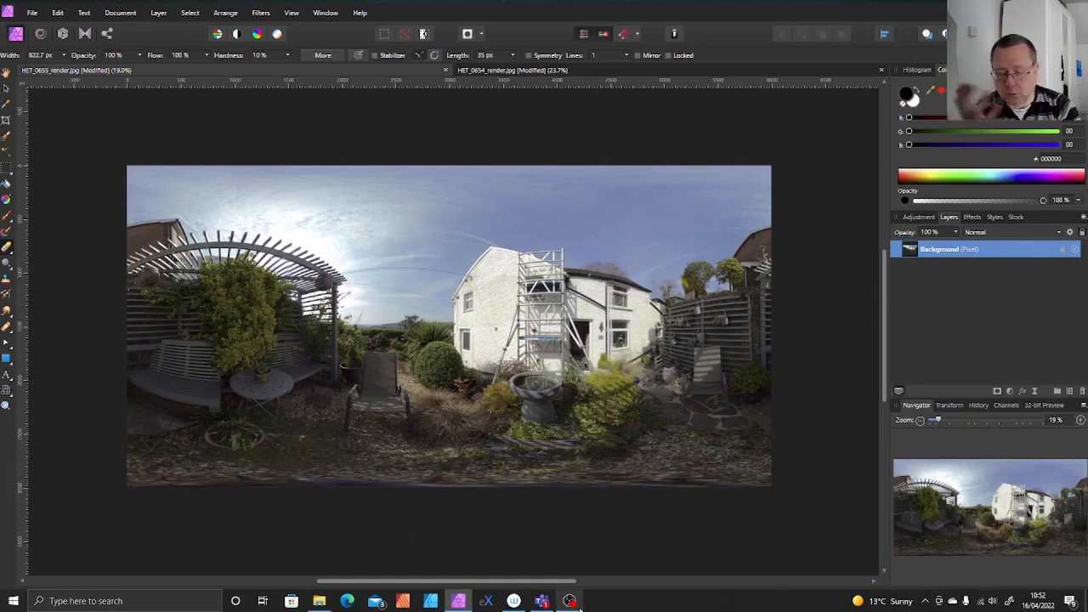
Step: Apply an equirectangular live projection to the background layer and turn the view down to the dark object on the gravel
mouse_move(579, 606)
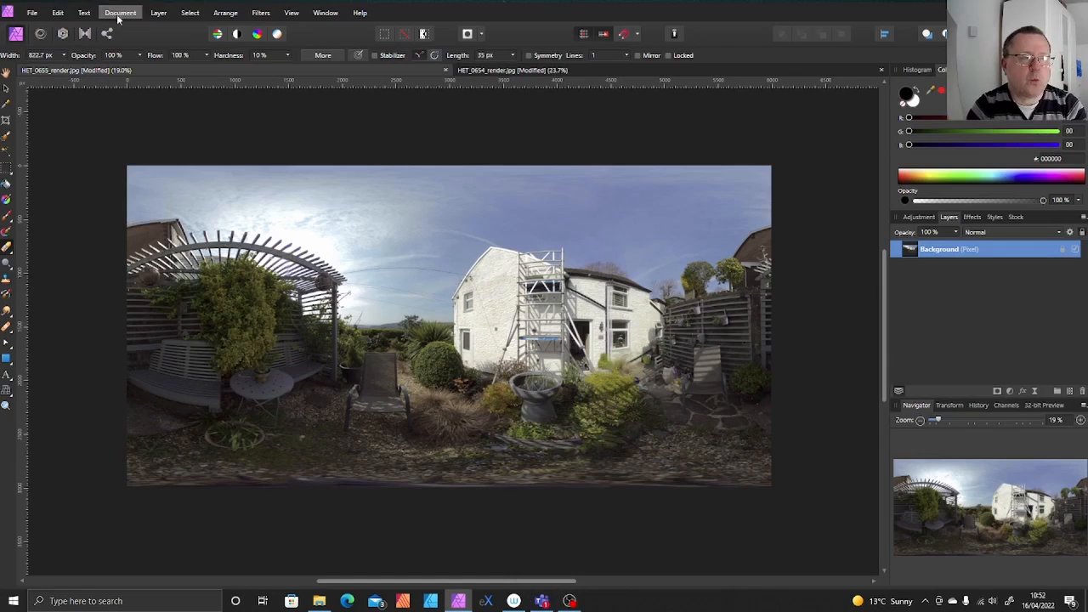
click(157, 14)
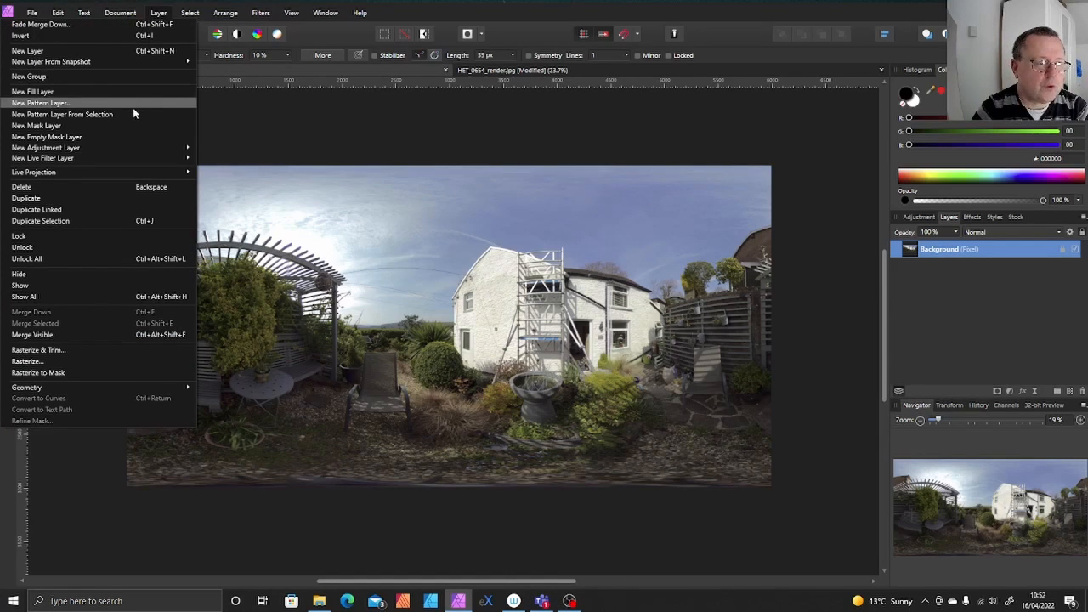
mouse_move(133, 160)
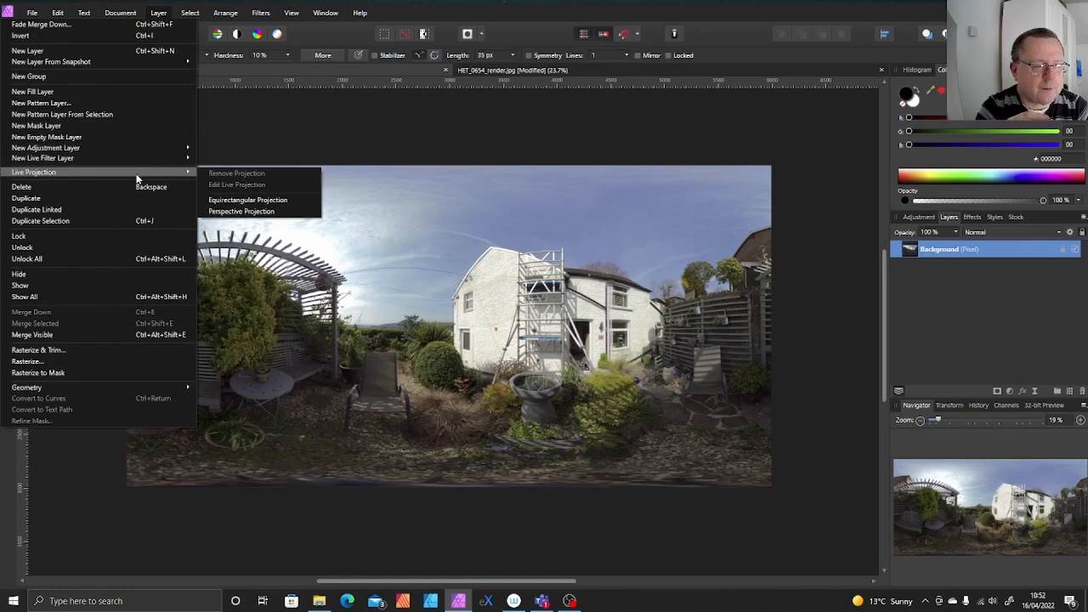
click(240, 201)
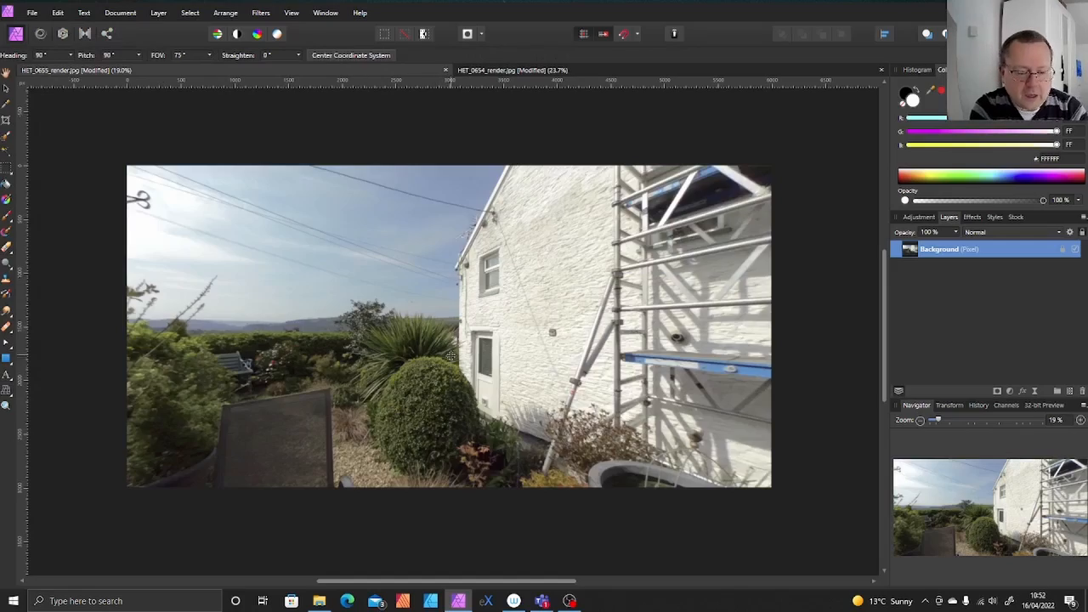
drag(451, 355, 357, 479)
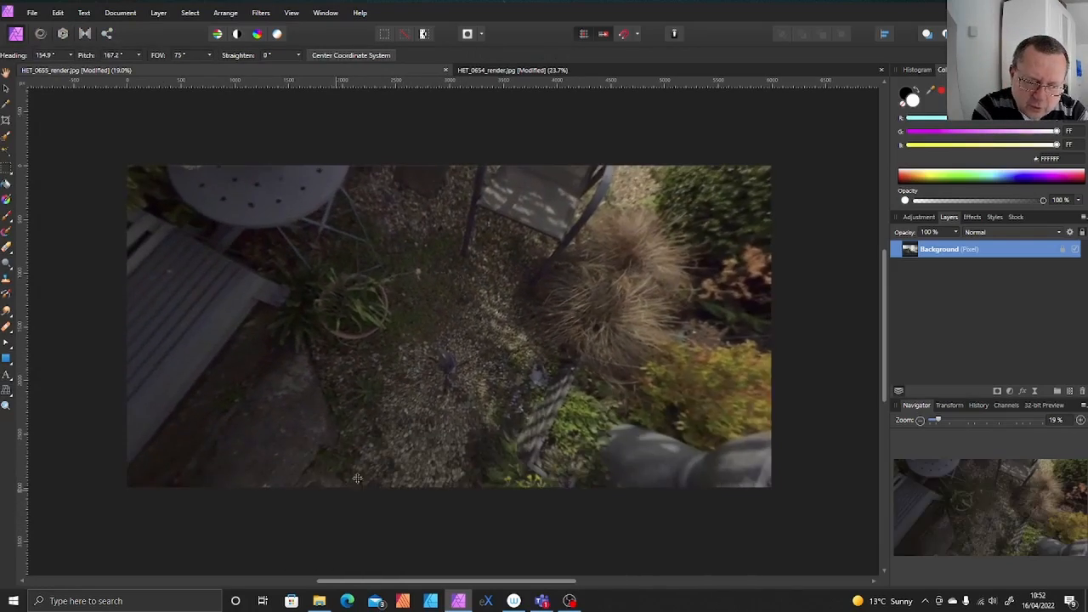
scroll(433, 391, up, 5)
drag(443, 374, 333, 364)
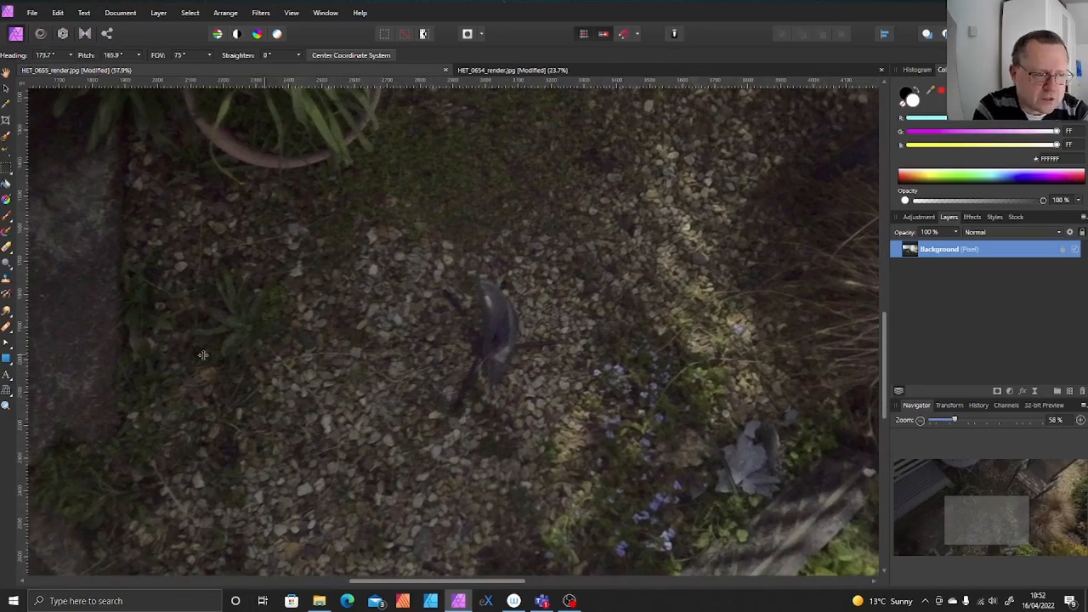
Step: Retouch the dark object out of the gravel with the Healing Brush, raising the brush opacity to 100%
click(7, 331)
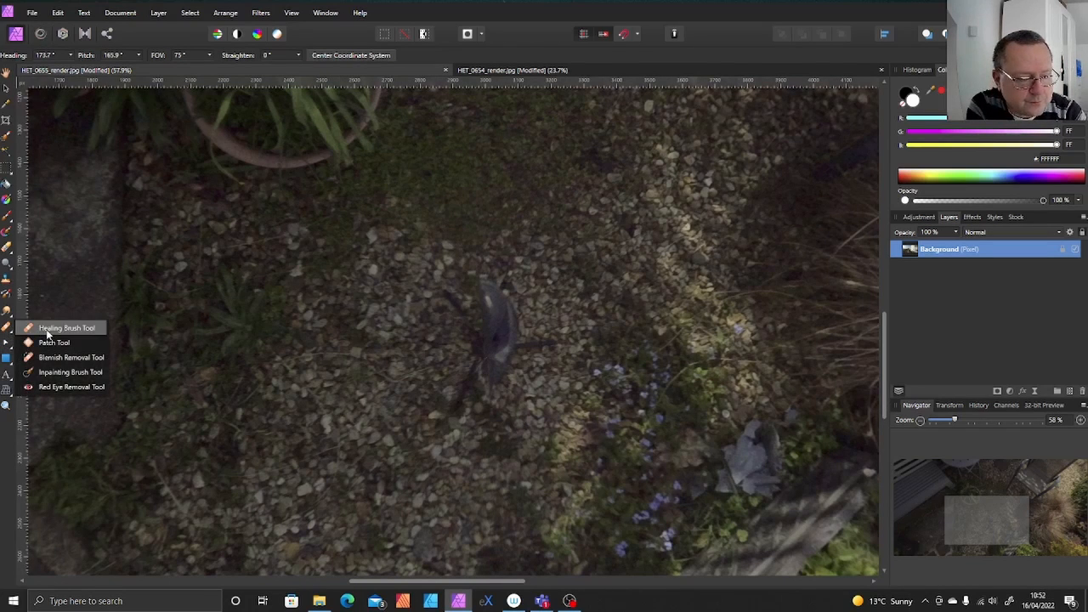
click(47, 329)
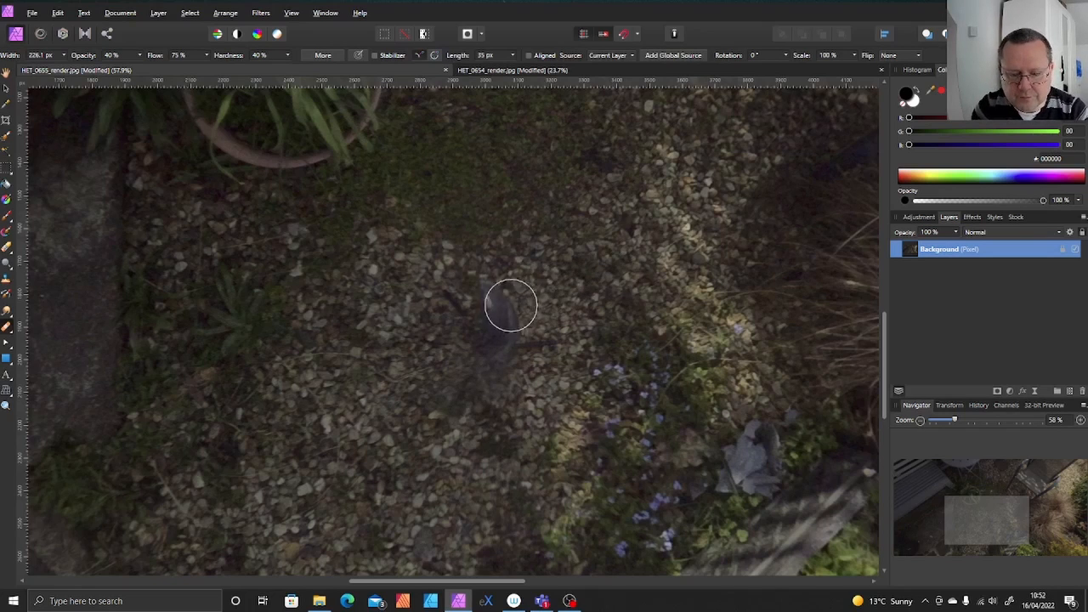
mouse_move(499, 294)
mouse_down()
mouse_move(497, 327)
mouse_move(524, 327)
mouse_move(532, 350)
mouse_move(548, 340)
mouse_move(522, 346)
mouse_move(550, 348)
mouse_move(499, 351)
mouse_up()
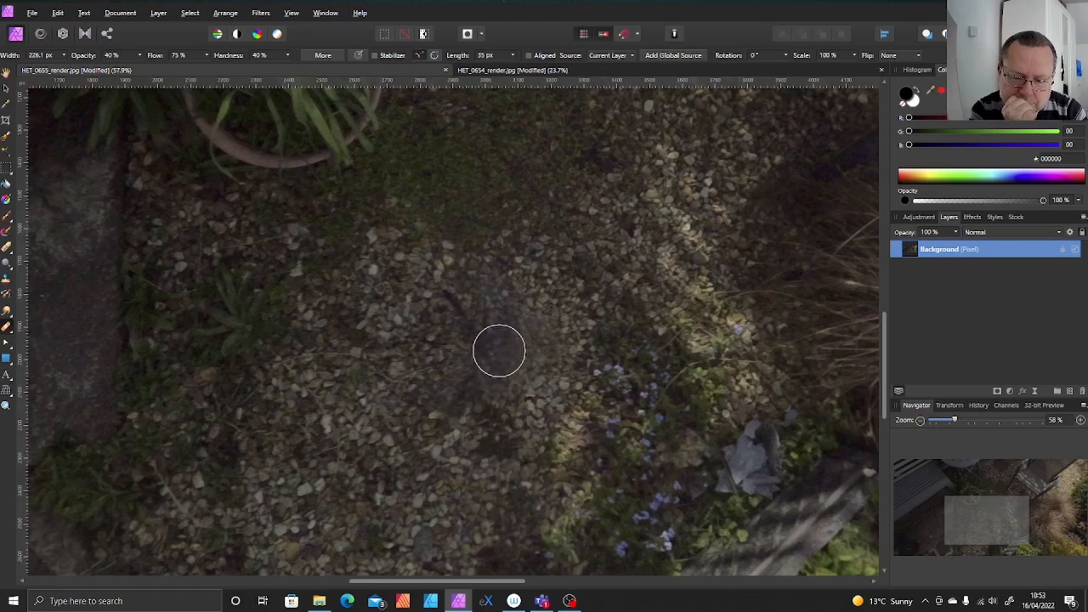
click(110, 54)
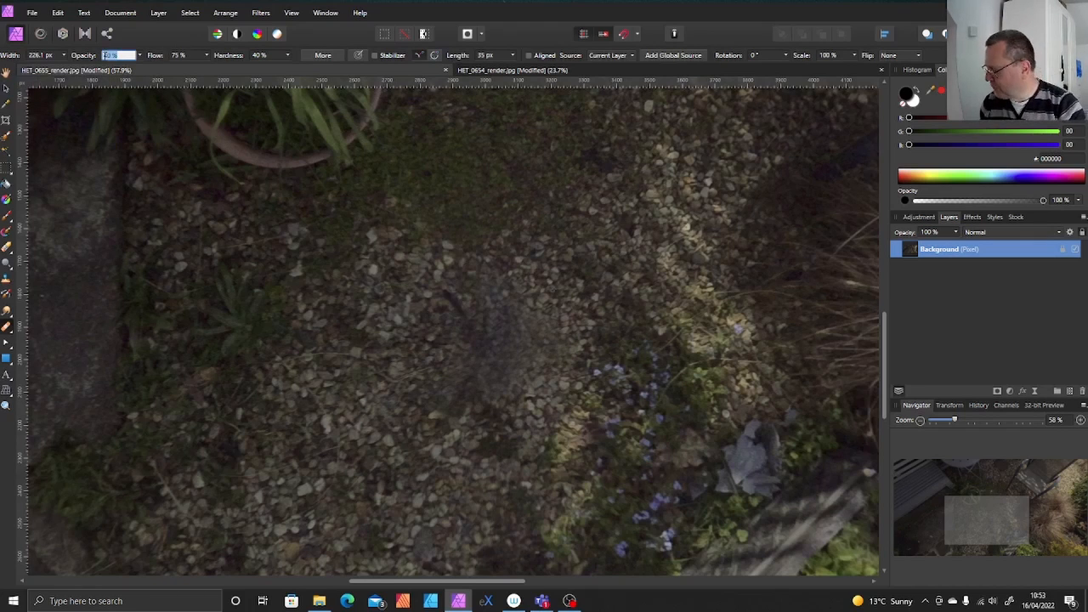
text(100)
key(Return)
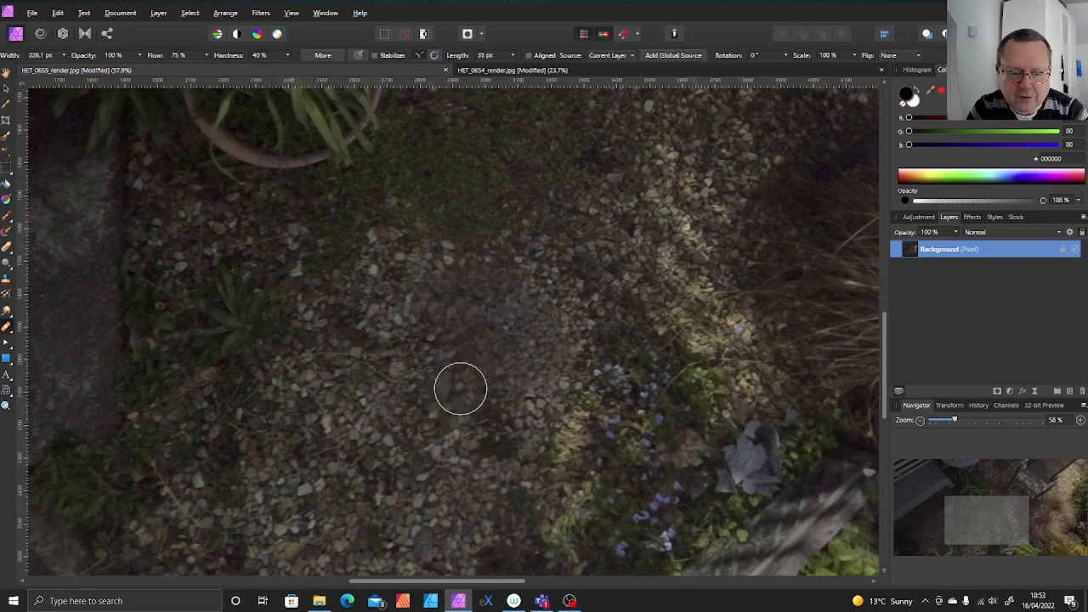
mouse_move(452, 396)
mouse_down()
mouse_move(473, 379)
mouse_move(462, 381)
mouse_move(512, 387)
mouse_move(521, 374)
mouse_move(469, 359)
mouse_move(490, 376)
mouse_move(451, 390)
mouse_move(440, 324)
mouse_move(419, 320)
mouse_move(450, 285)
mouse_move(445, 275)
mouse_move(448, 328)
mouse_move(549, 335)
mouse_move(552, 309)
mouse_move(561, 320)
mouse_move(490, 340)
mouse_up()
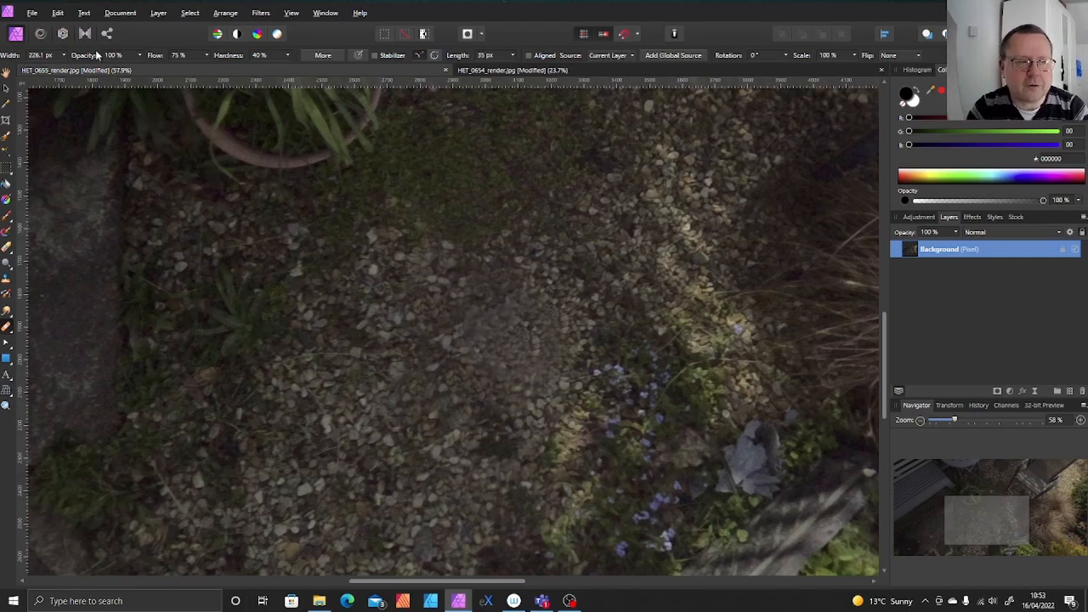
Step: Remove the live projection from the background layer and check the ground around the chair in the flat panorama
click(156, 14)
mouse_move(98, 174)
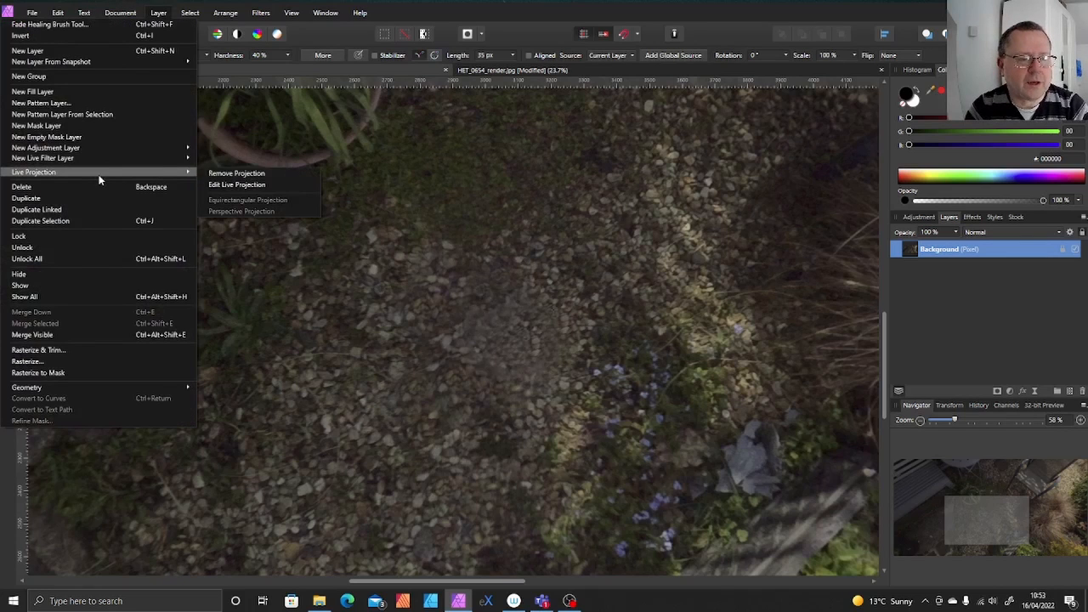
click(214, 176)
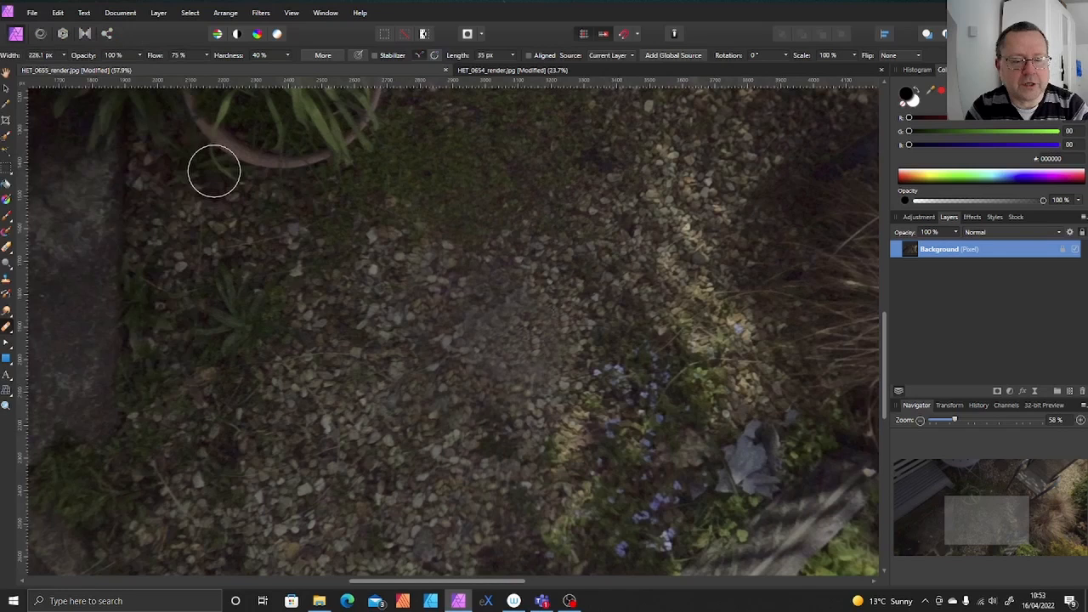
key(e)
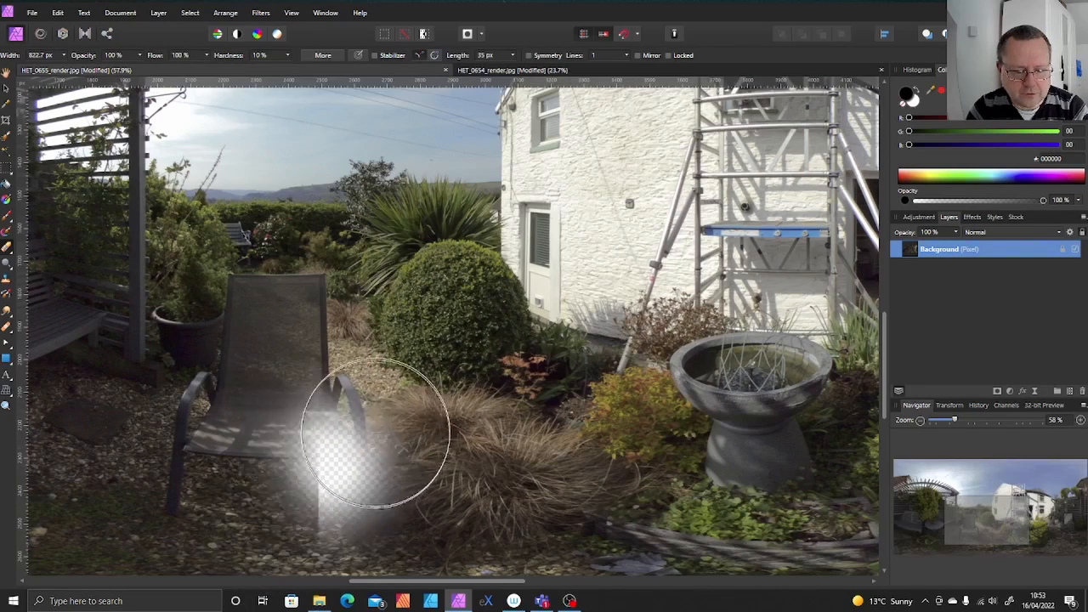
scroll(357, 418, down, 2)
scroll(361, 441, down, 3)
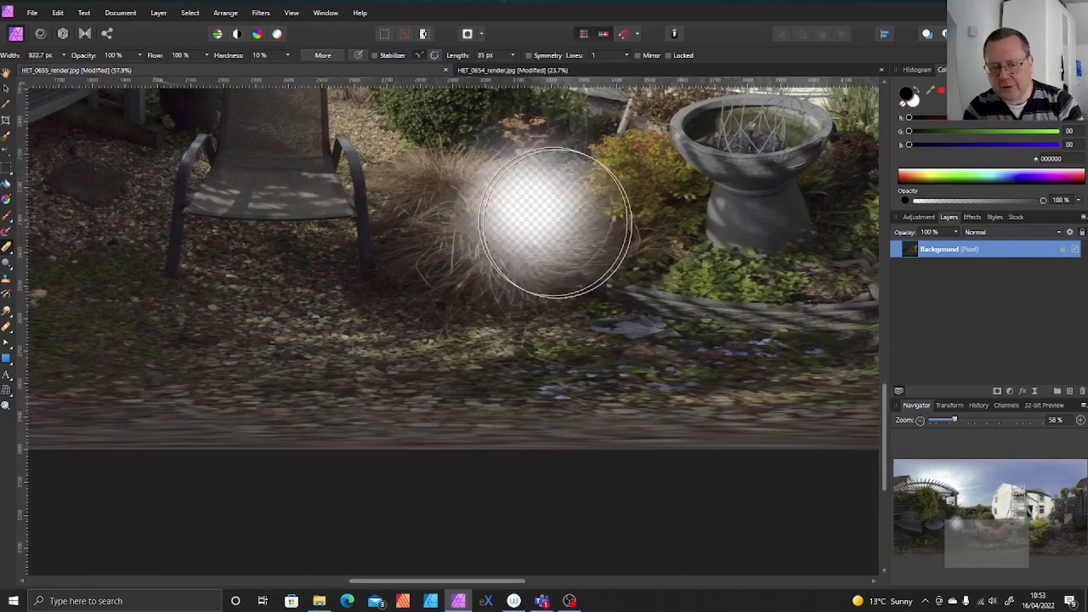
scroll(545, 214, up, 2)
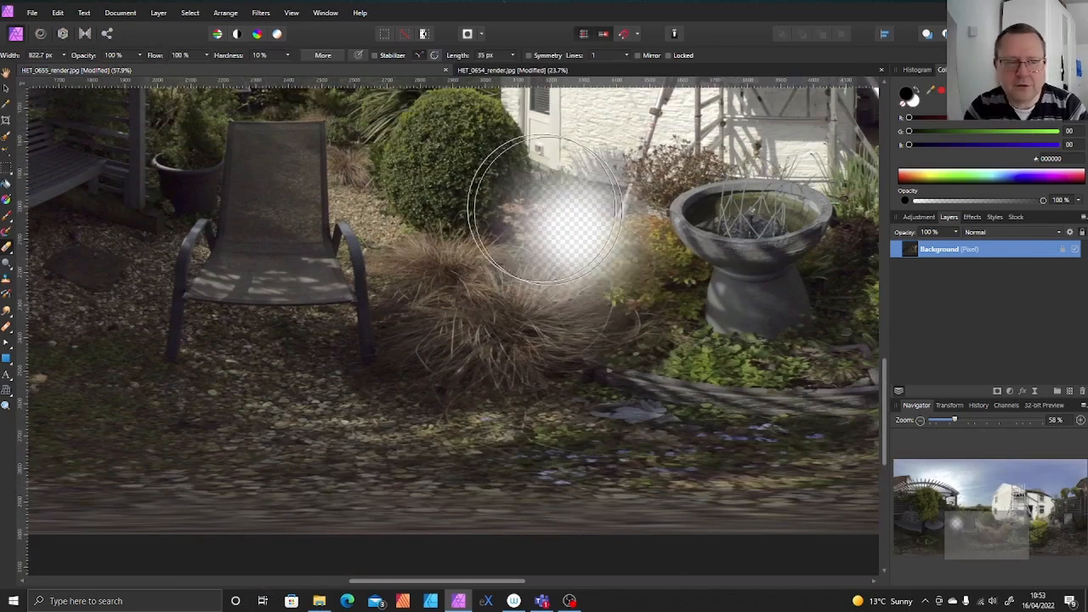
Step: Add a default Levels adjustment with the white level at 80%, the black level at 4% and gamma at 0.75
click(918, 216)
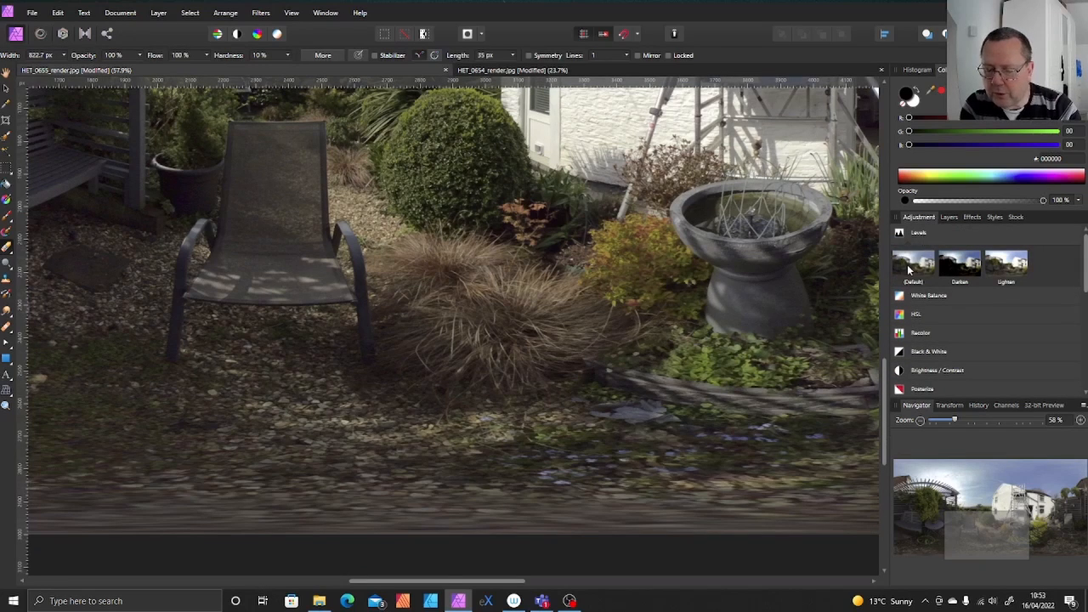
click(909, 269)
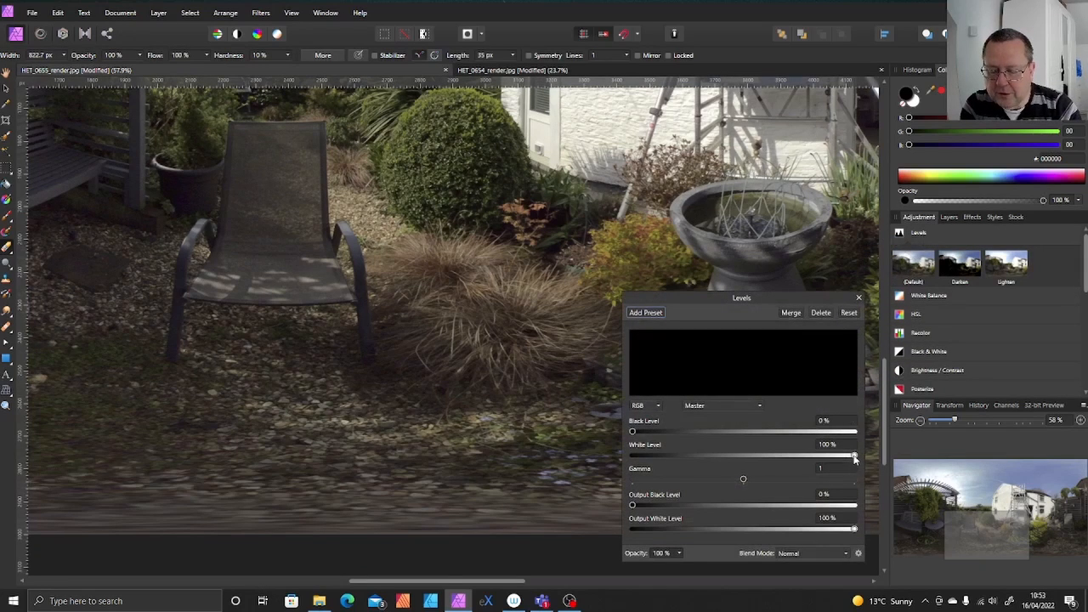
drag(848, 457, 809, 457)
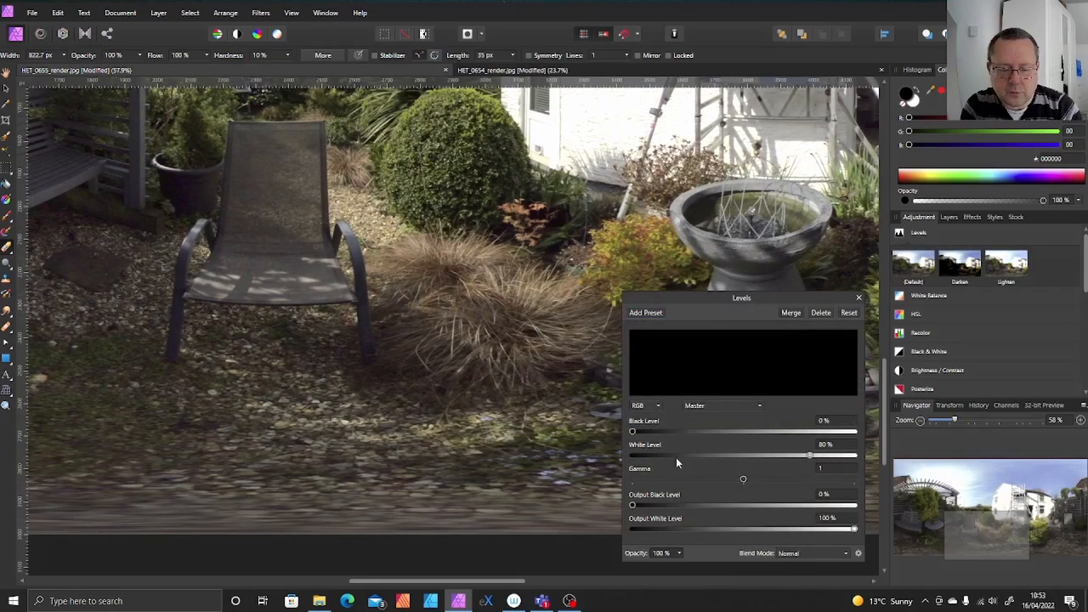
drag(635, 432, 641, 432)
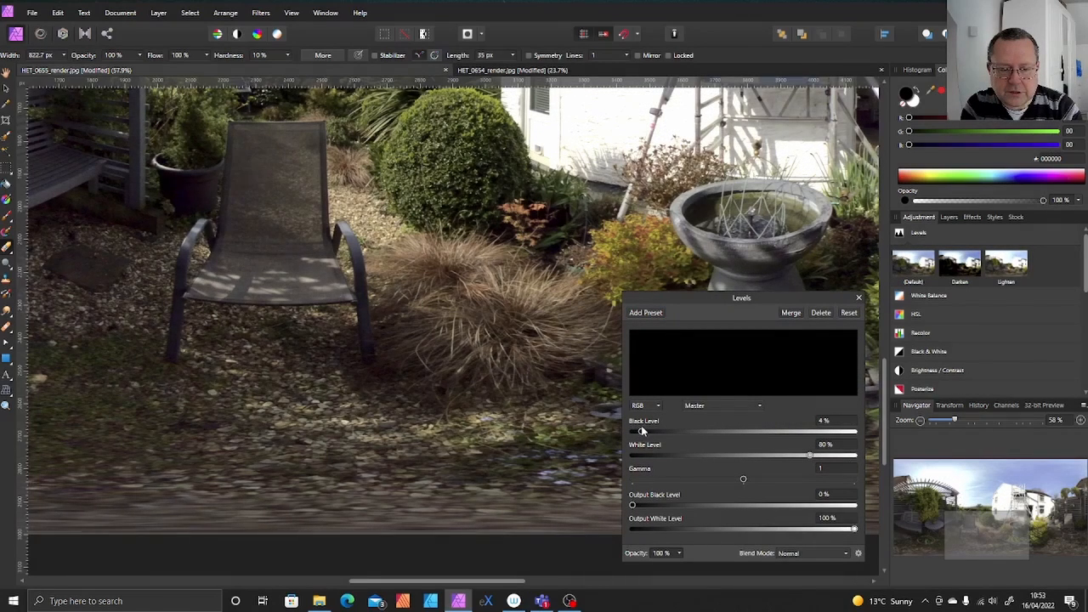
drag(738, 479, 714, 478)
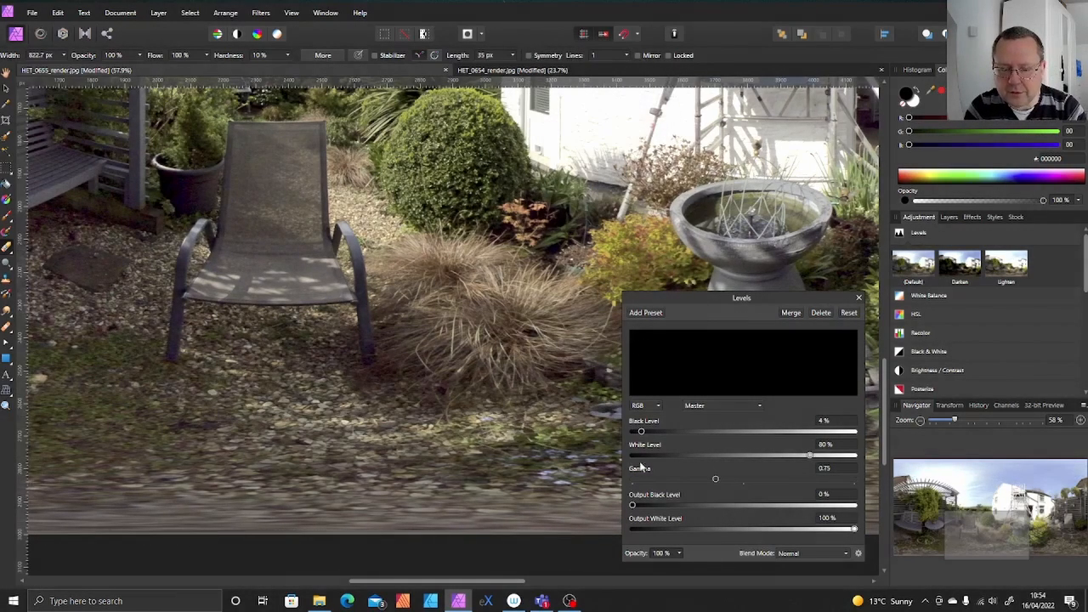
Step: Set the Levels black level to 0% and the white level to 91%, and merge the adjustment into the panorama
mouse_move(640, 429)
mouse_down()
mouse_move(652, 435)
mouse_move(629, 436)
mouse_up()
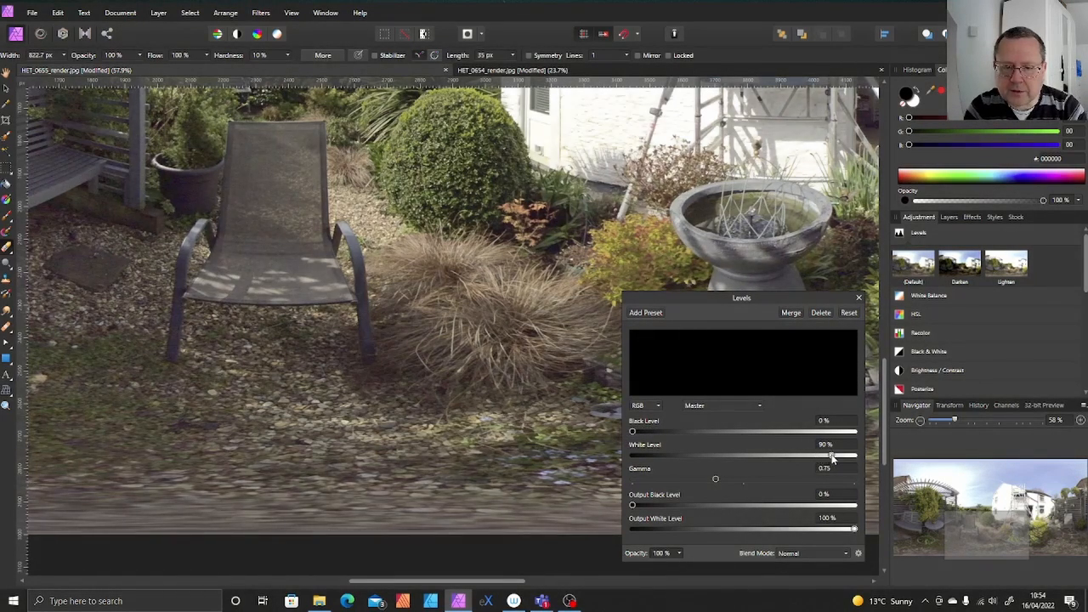
drag(834, 457, 836, 457)
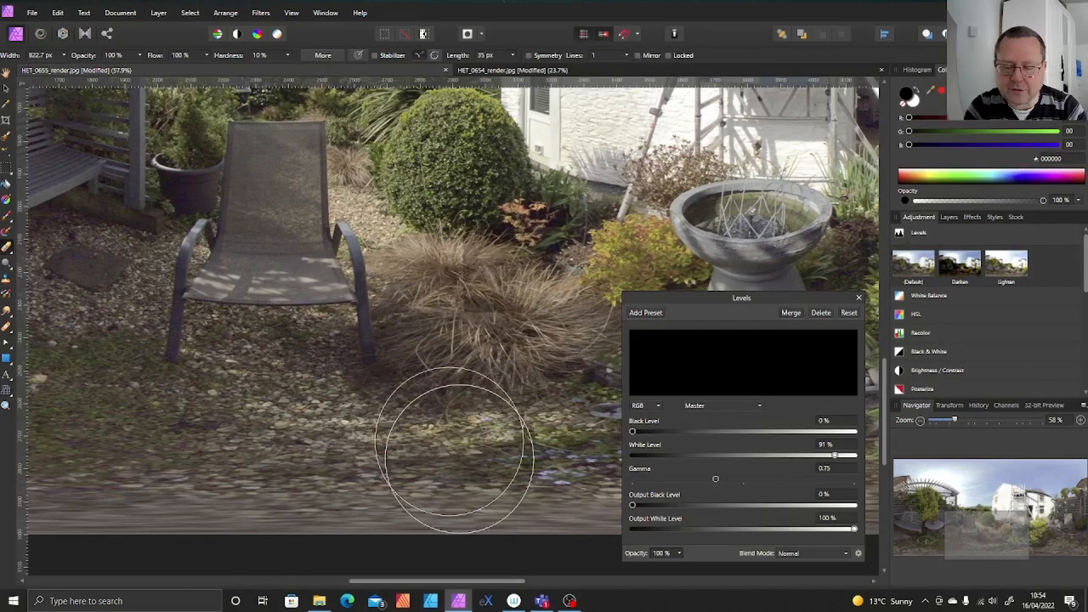
click(791, 313)
mouse_move(789, 303)
mouse_down()
mouse_move(777, 315)
mouse_move(789, 316)
mouse_up()
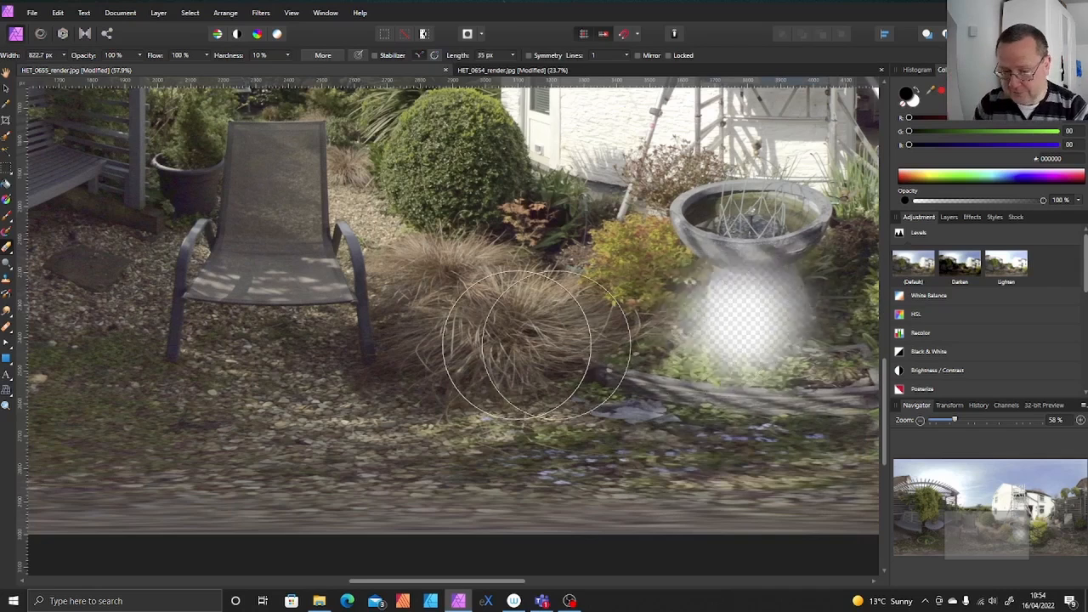
key(ctrl+z)
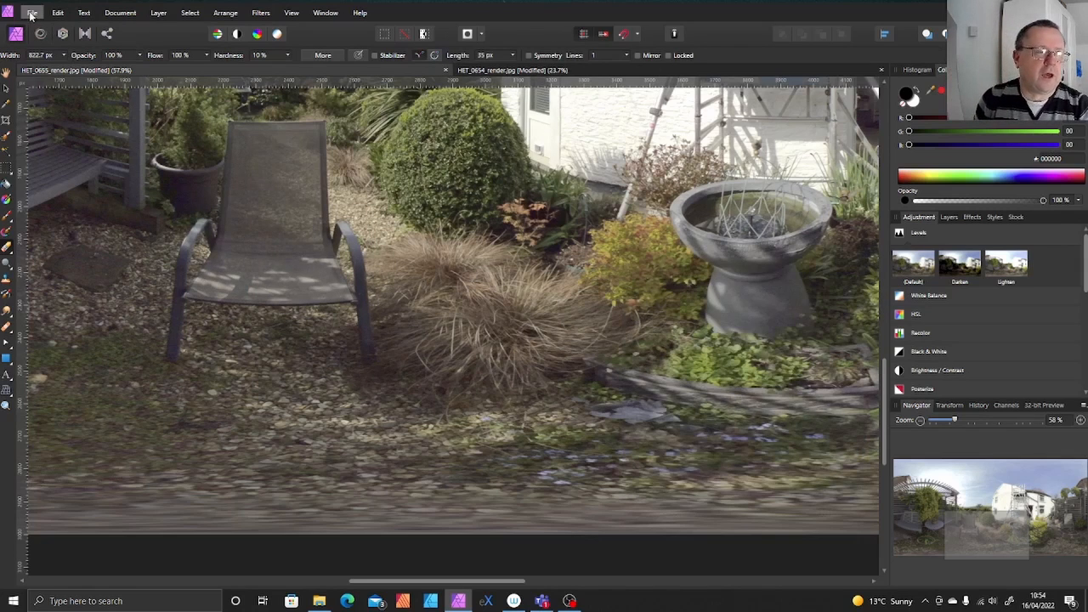
Step: Export the panorama as a JPEG at quality 95 under the file name HET_0655_rendered.jpg
click(31, 13)
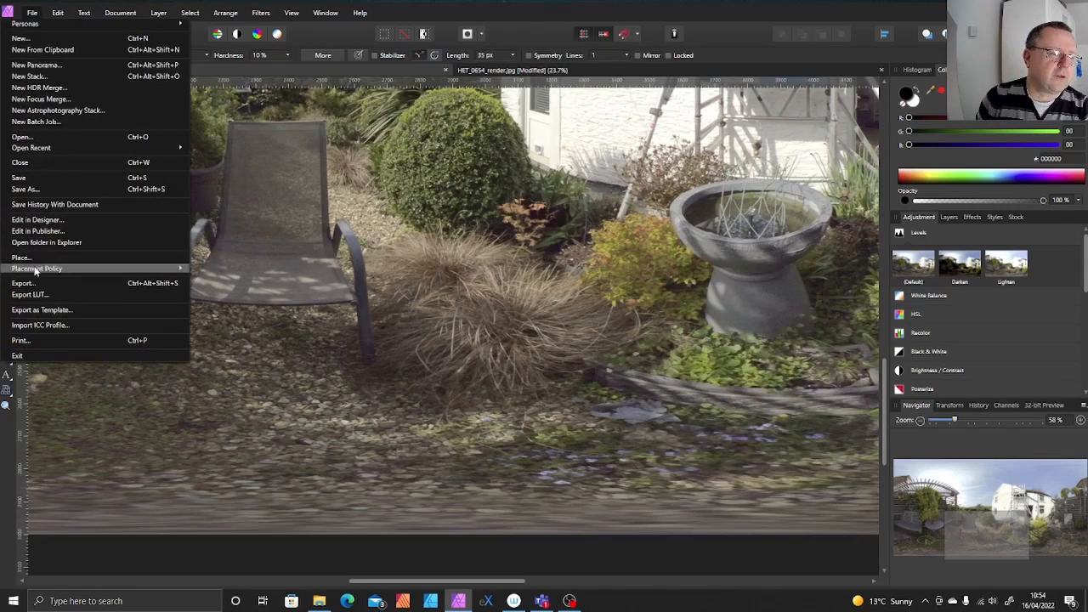
click(37, 285)
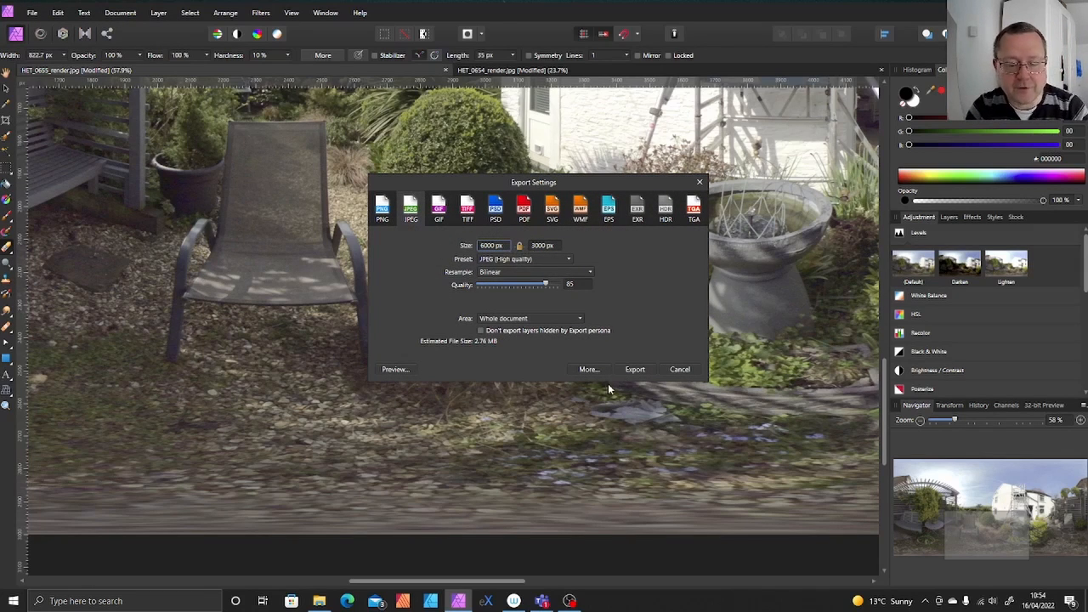
drag(545, 285, 554, 285)
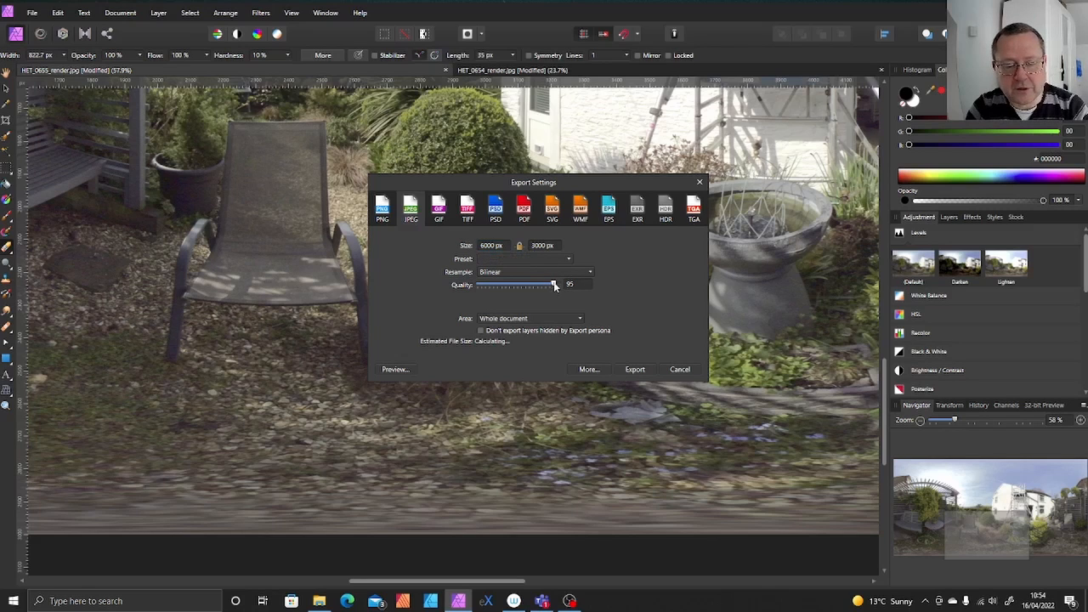
click(635, 369)
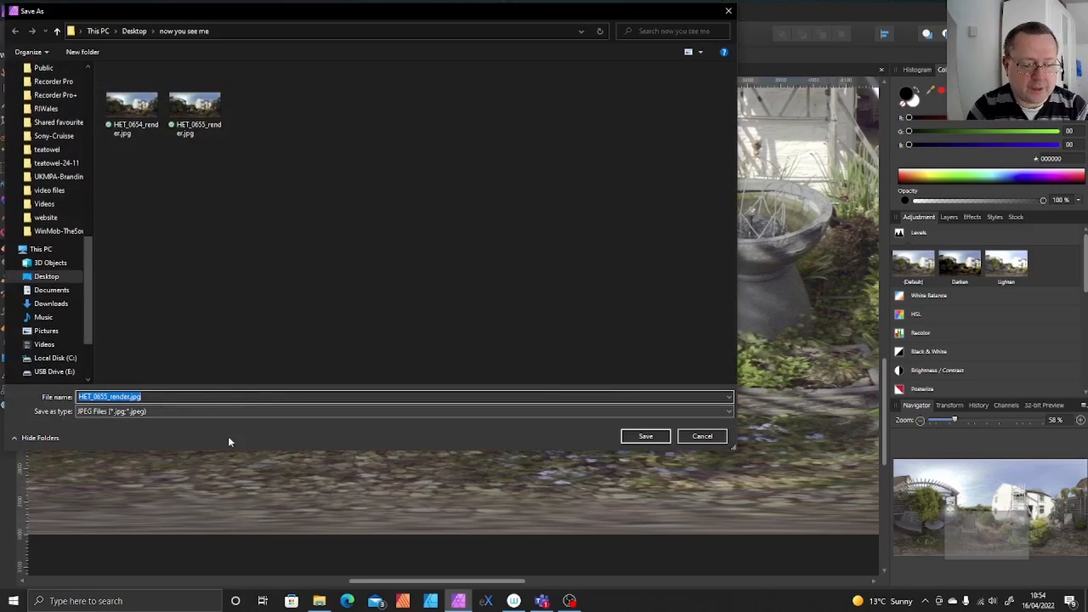
click(133, 398)
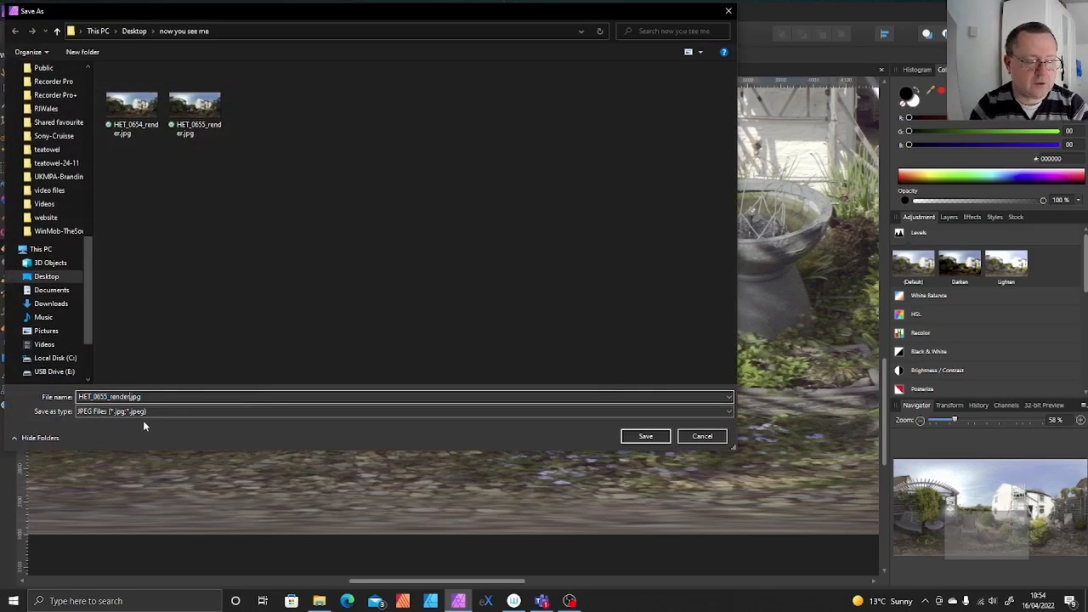
text(ed)
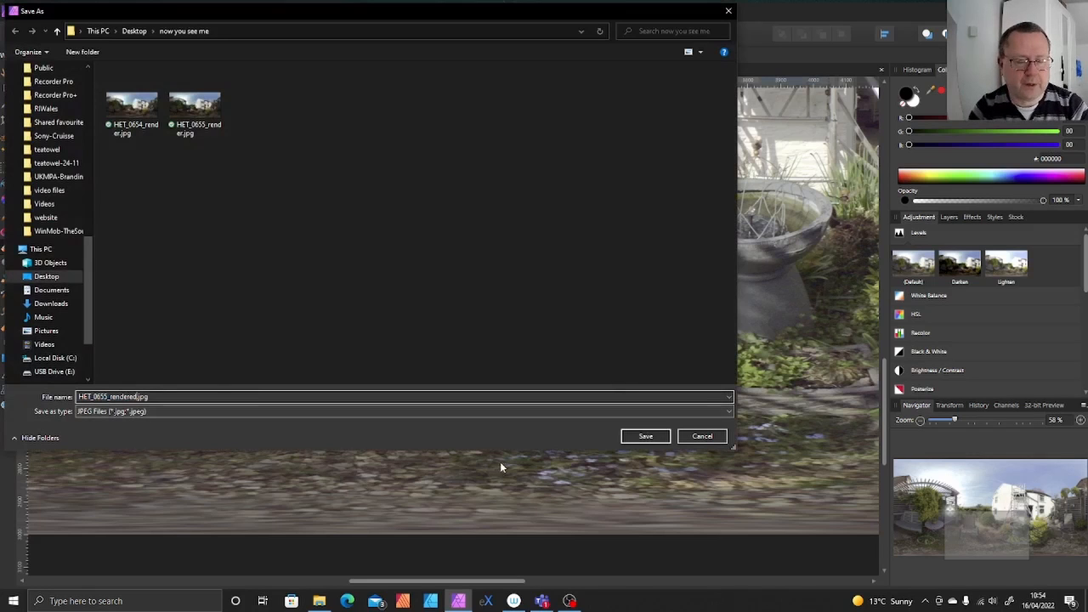
click(645, 436)
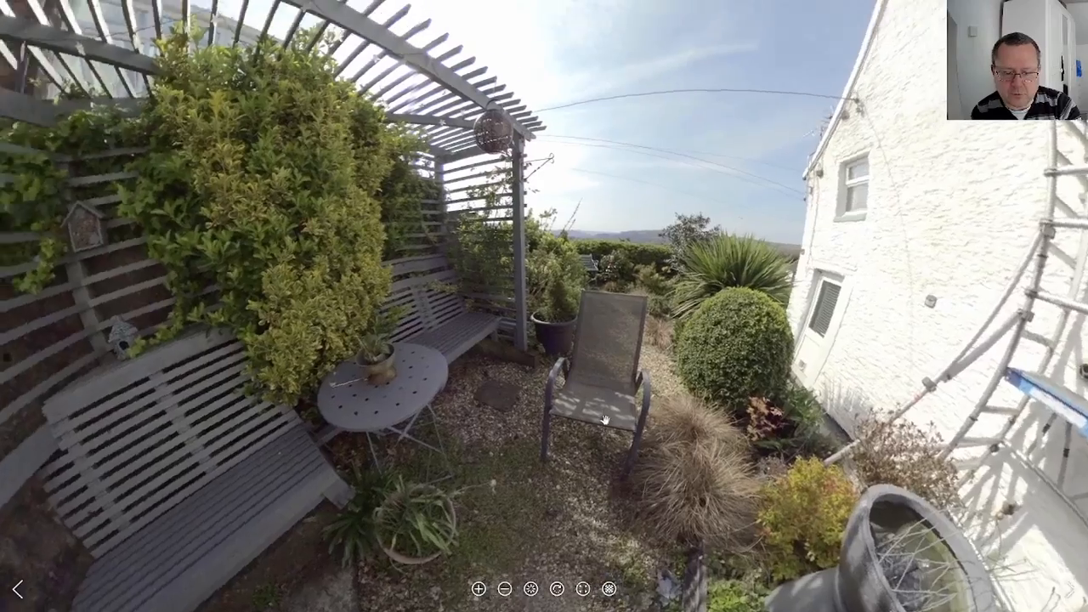
Step: Inspect the exported panorama in a 360-degree image viewer, checking the retouched gravel up close and the garden around the chair
drag(425, 398, 383, 378)
drag(533, 473, 539, 306)
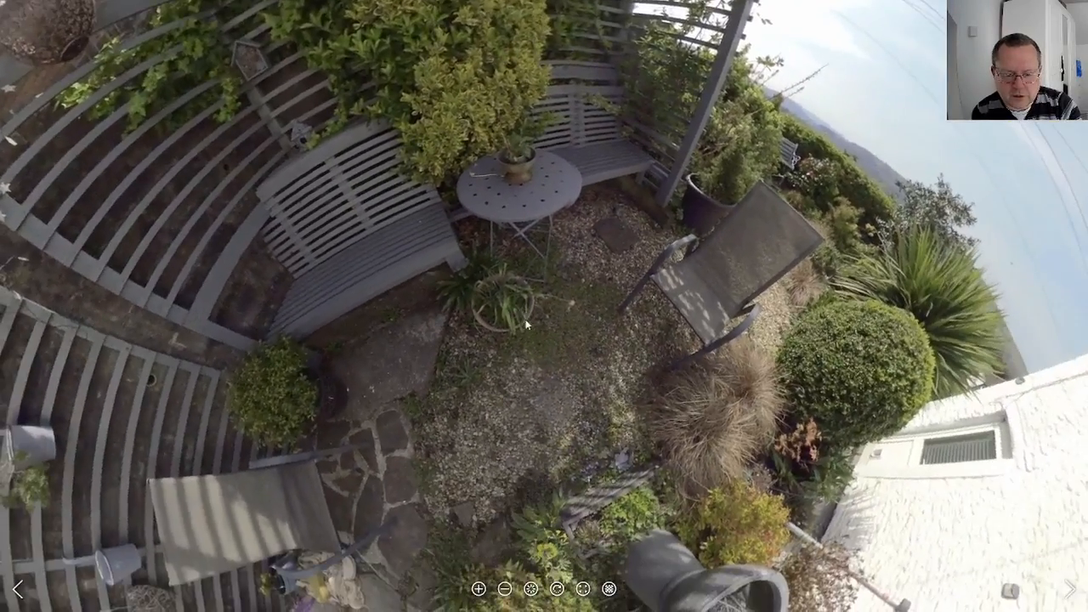
scroll(552, 421, up, 5)
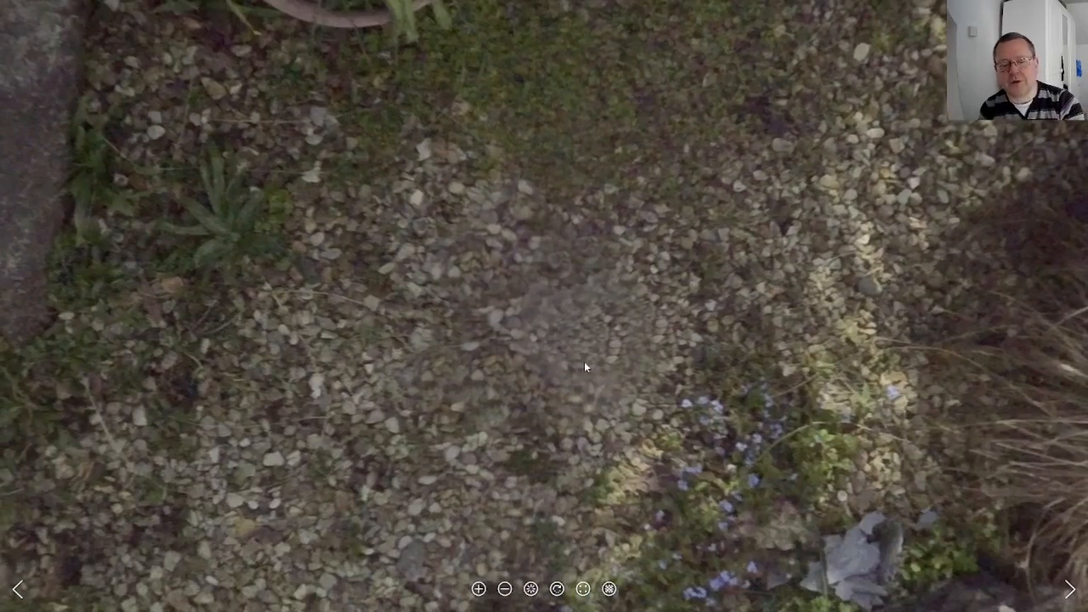
scroll(584, 363, down, 5)
drag(590, 269, 662, 429)
drag(561, 390, 643, 414)
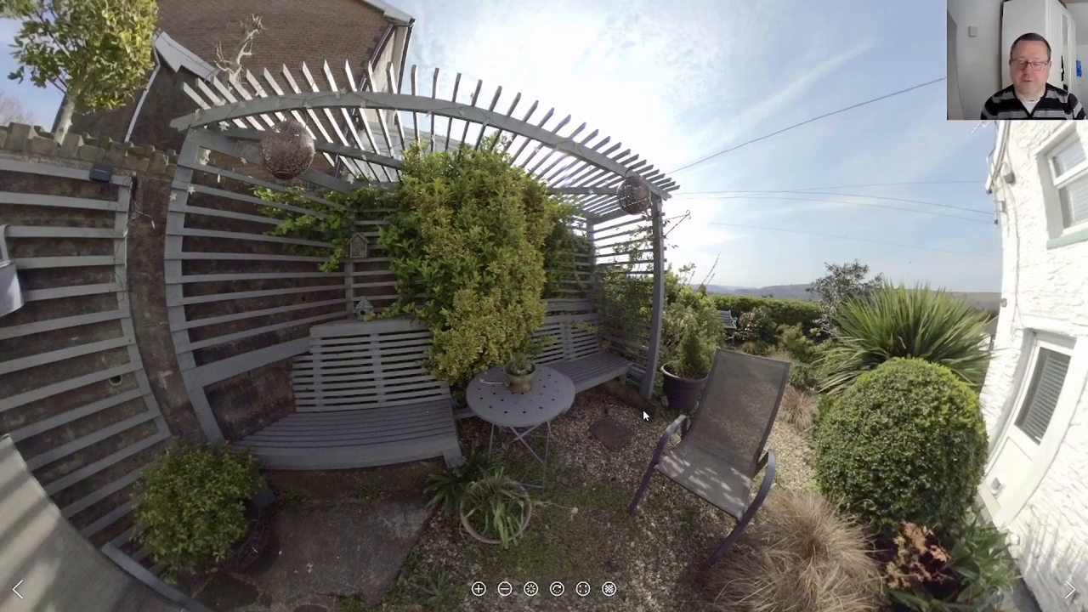